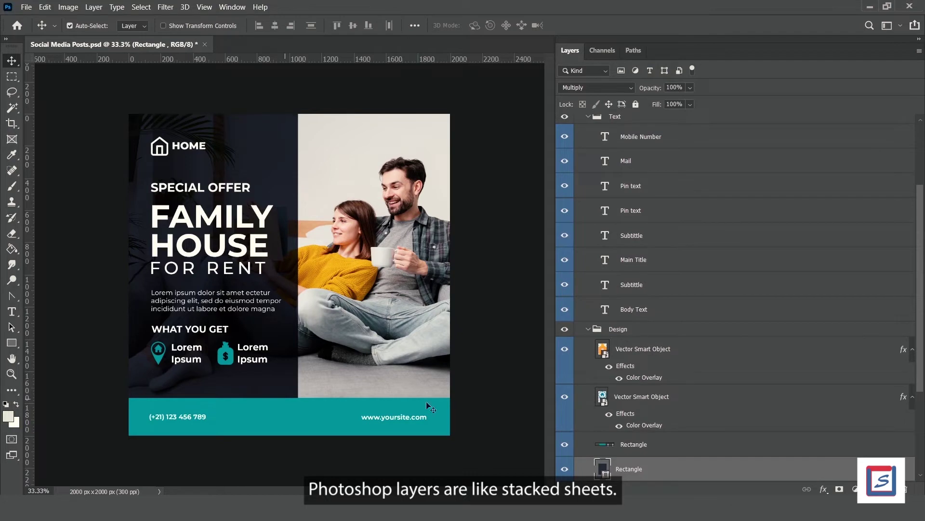
# Expand the Post 1 group and its Text and Design subgroups to list their layers.
pyautogui.scroll(10, 675, 265)
pyautogui.click(579, 121)
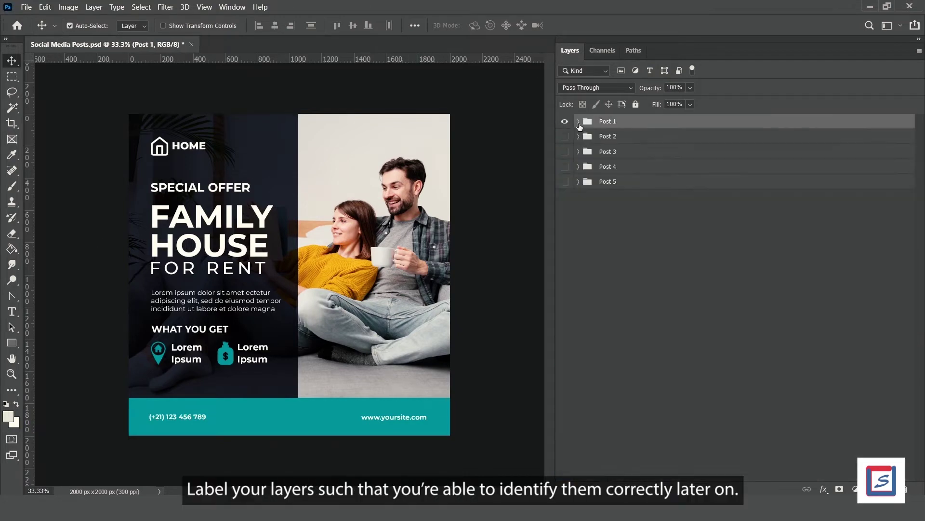
pyautogui.click(578, 122)
pyautogui.click(587, 224)
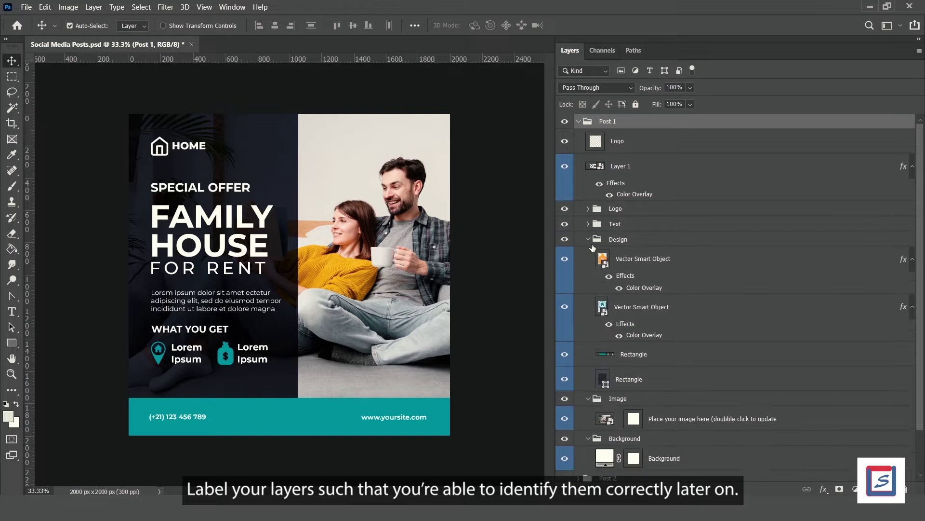
pyautogui.click(589, 239)
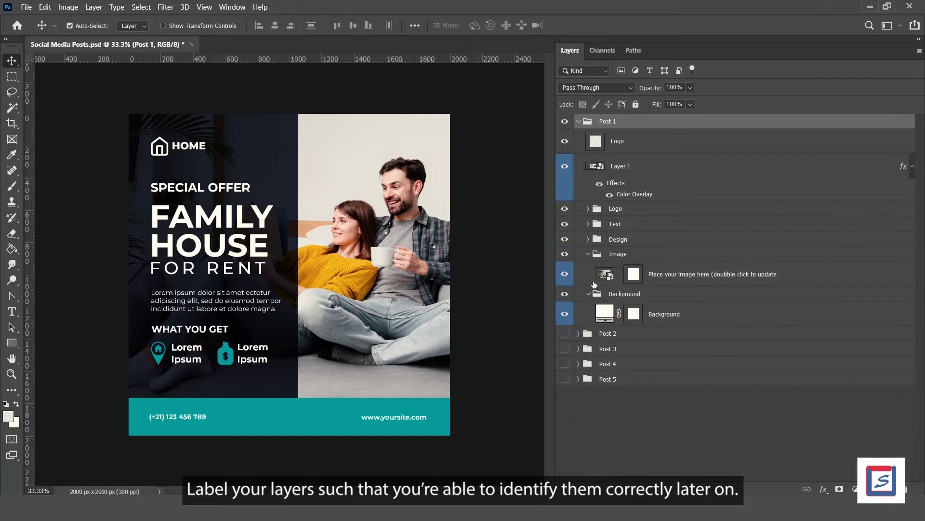
pyautogui.click(587, 223)
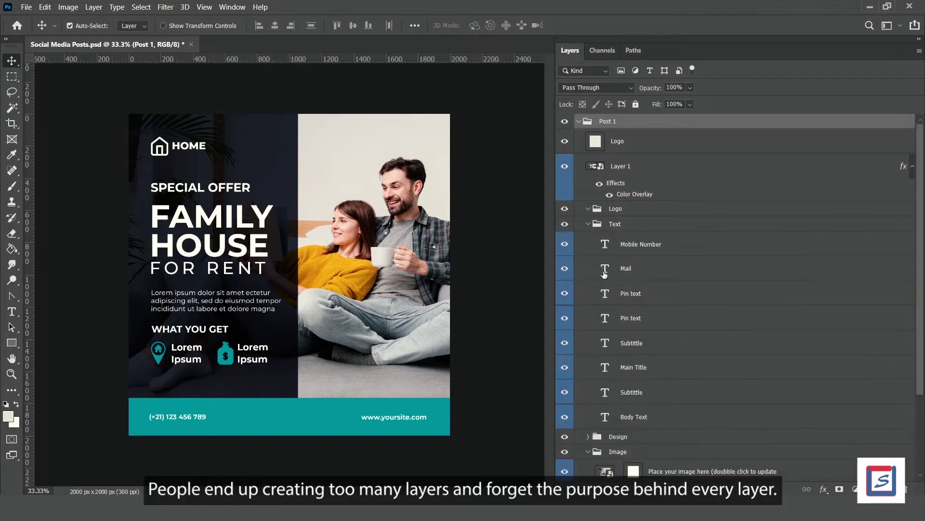
pyautogui.scroll(-1, 607, 283)
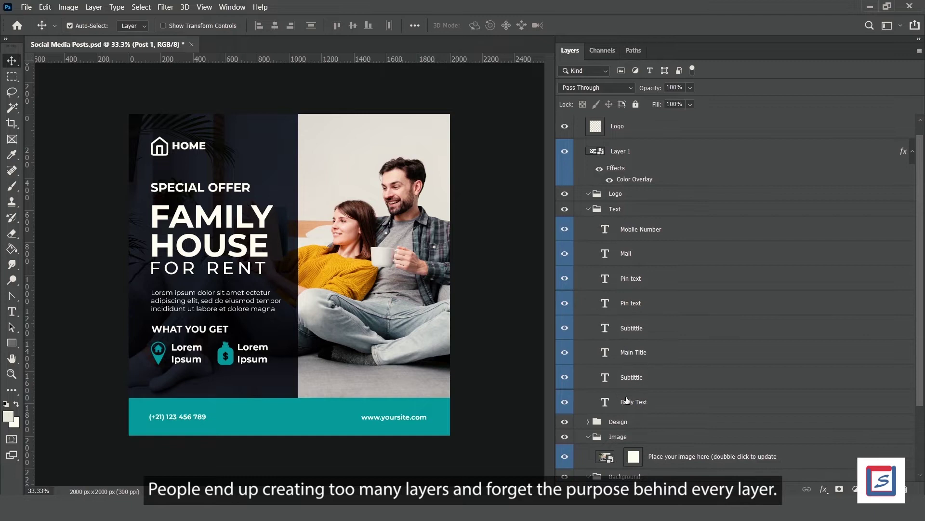
pyautogui.scroll(-4, 660, 402)
pyautogui.click(588, 360)
# Rename Layer 1 inside the Post 1 group to Logo.
pyautogui.scroll(-8, 620, 343)
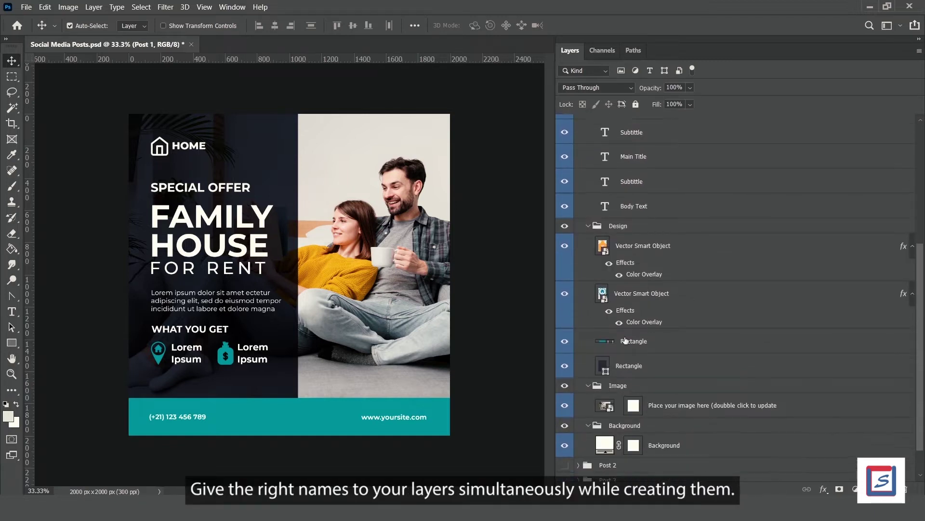
pyautogui.scroll(-2, 636, 343)
pyautogui.scroll(15, 697, 412)
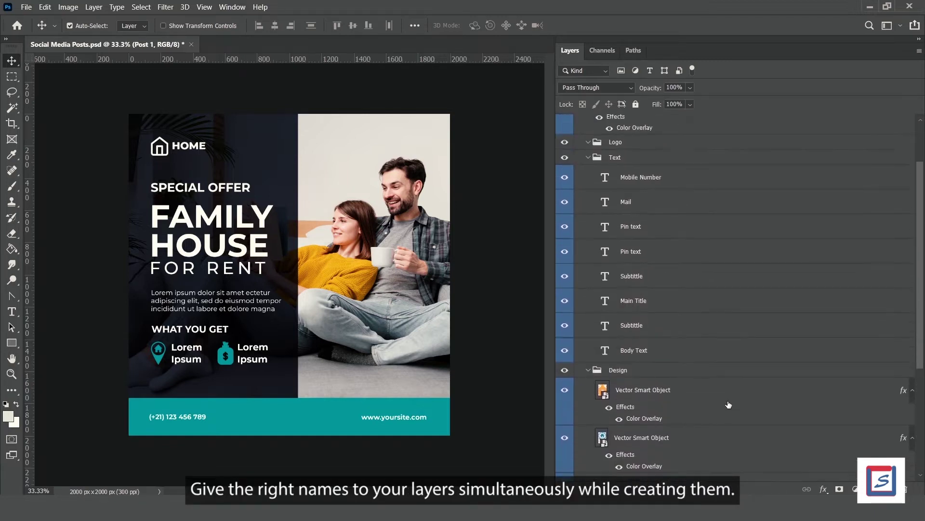
pyautogui.click(565, 167)
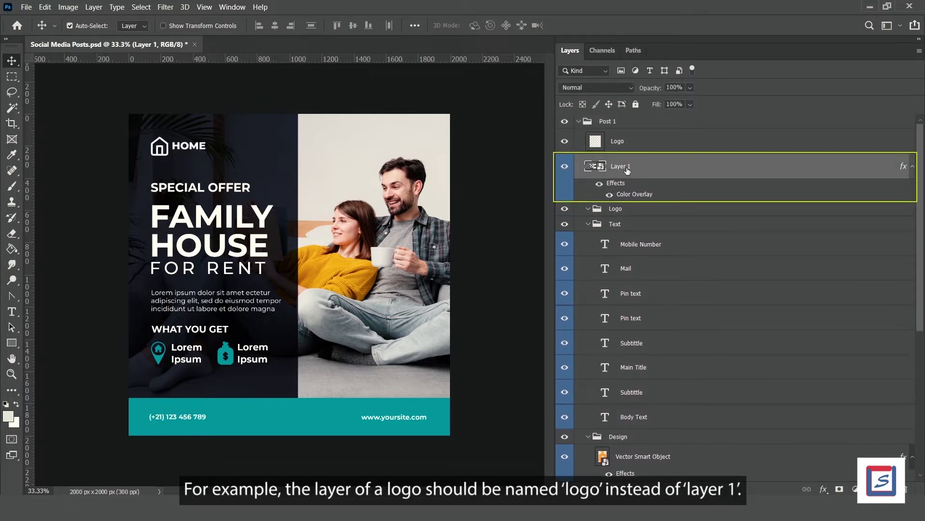
pyautogui.write('L')
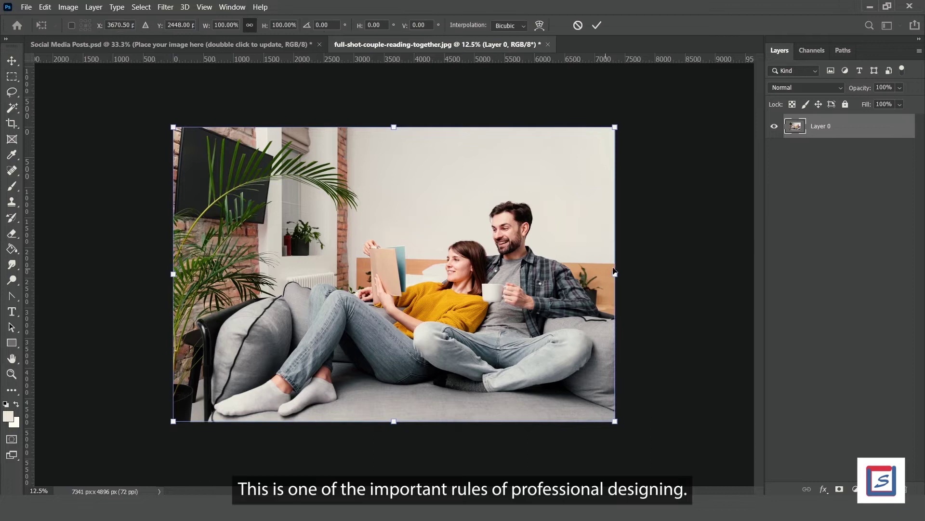
# Stretch the couple photo wider on both sides with Free Transform, then undo the last stretches.
pyautogui.moveTo(617, 273); pyautogui.dragTo(437, 316)
pyautogui.moveTo(440, 274); pyautogui.dragTo(695, 274)
pyautogui.moveTo(173, 274); pyautogui.dragTo(99, 274)
pyautogui.moveTo(695, 273); pyautogui.dragTo(545, 335)
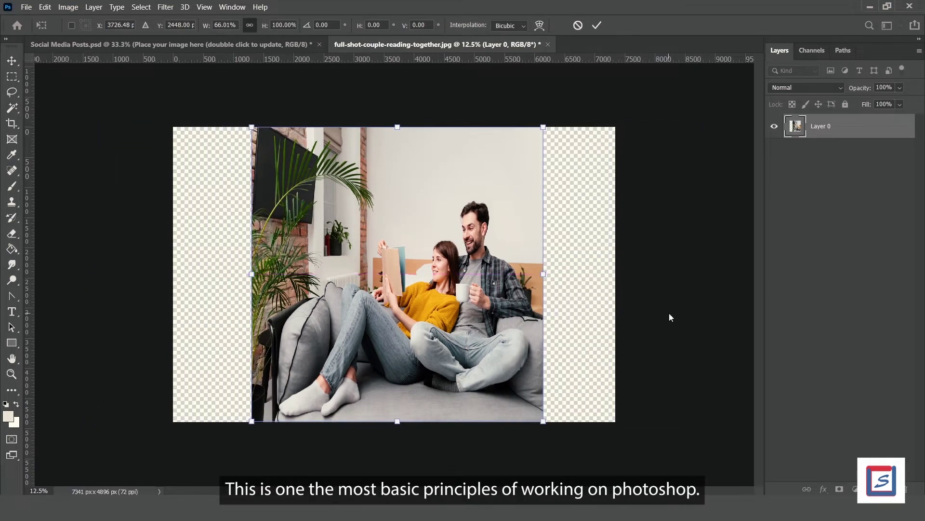
pyautogui.hotkey('ctrl', 'z')
pyautogui.hotkey('ctrl', 'z')
pyautogui.hotkey('ctrl', 'z')
pyautogui.hotkey('ctrl', 'z')
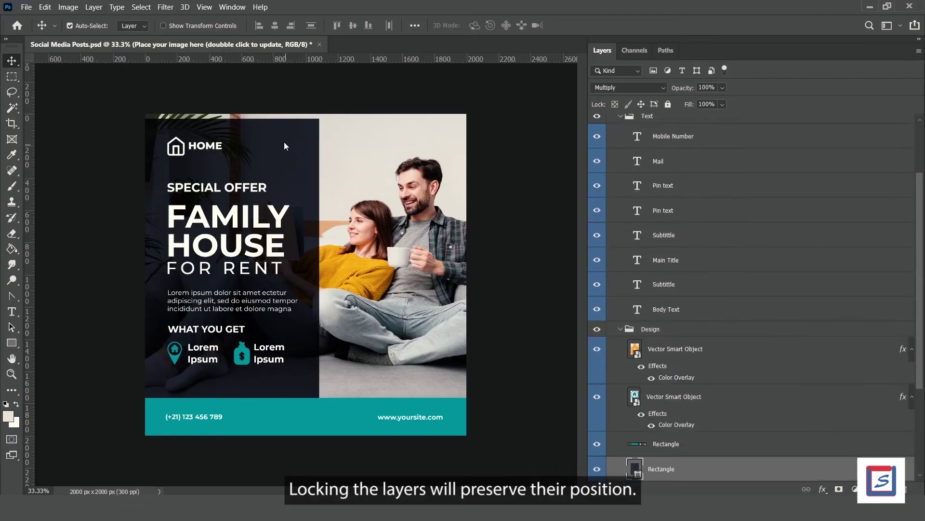
# Reposition the dark rectangle panel, then confirm the locked rectangle can no longer be moved.
pyautogui.moveTo(293, 420); pyautogui.dragTo(329, 396)
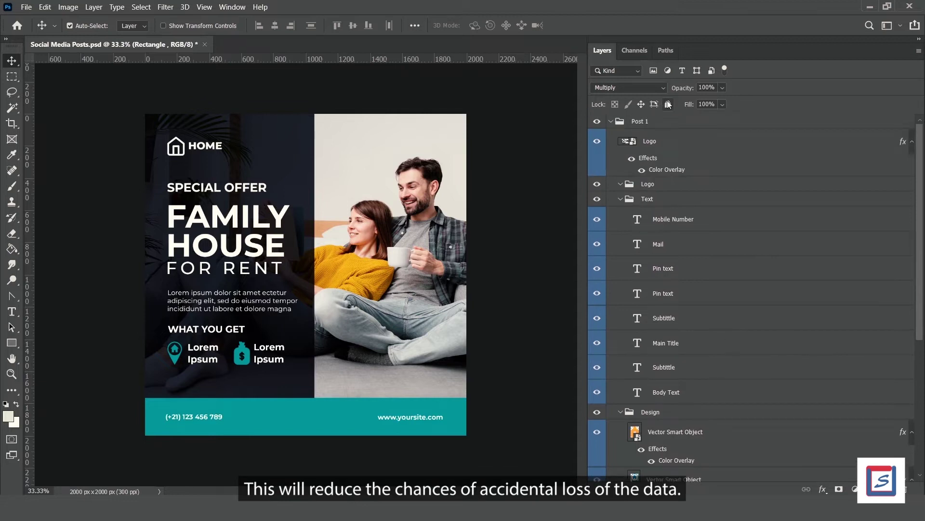
pyautogui.scroll(-4, 754, 386)
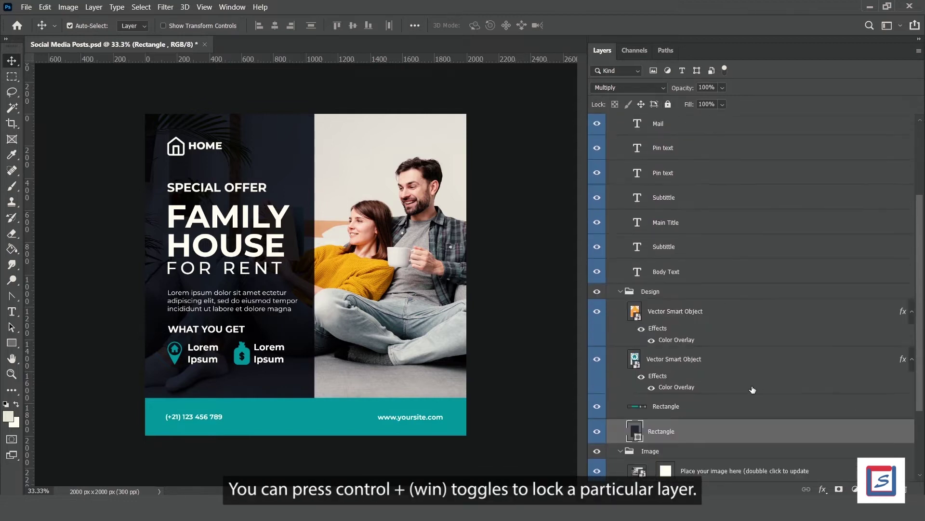
pyautogui.scroll(-1, 684, 333)
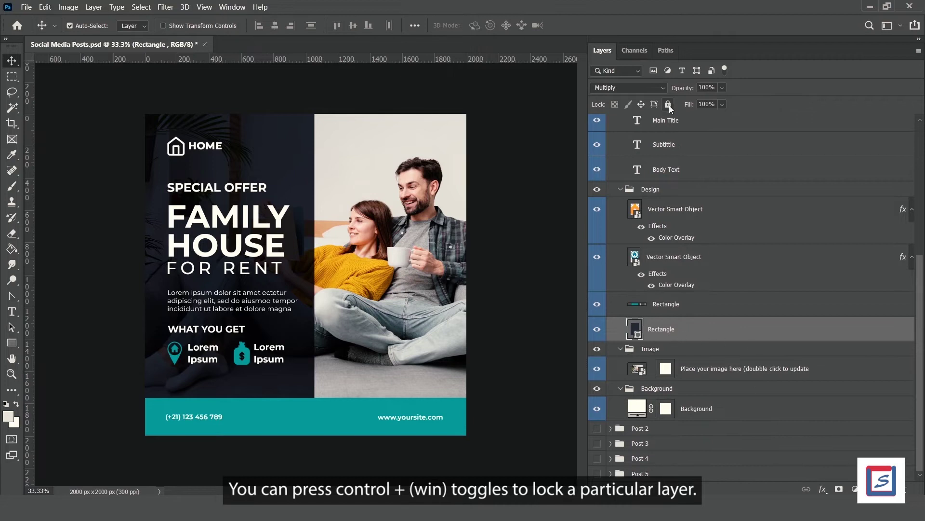
pyautogui.moveTo(251, 163); pyautogui.dragTo(390, 211)
pyautogui.scroll(5, 679, 146)
# Lock the Logo layer and the whole Post 1 group.
pyautogui.click(678, 146)
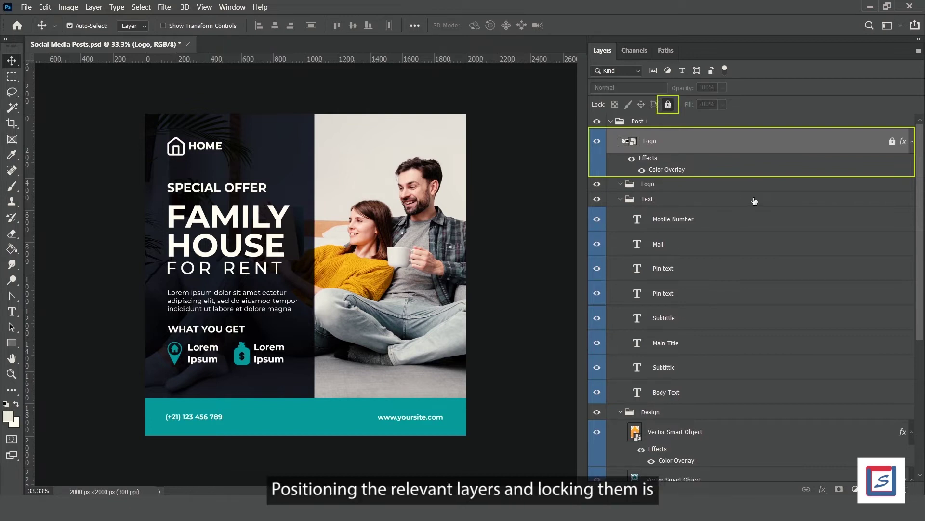
pyautogui.click(631, 122)
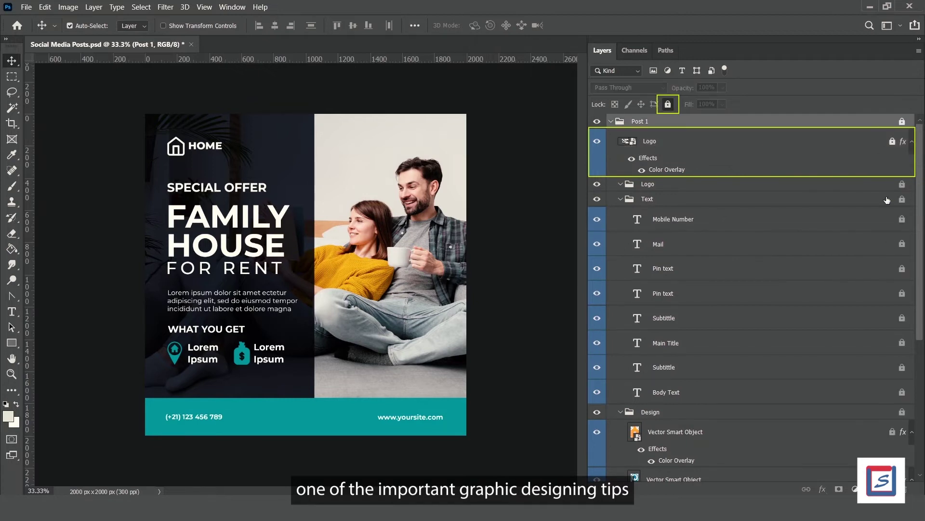
pyautogui.scroll(-8, 892, 412)
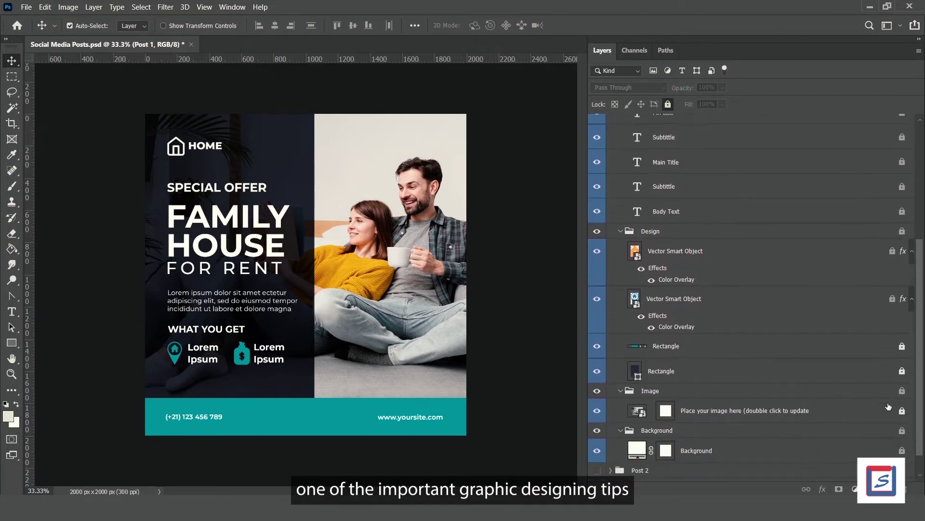
pyautogui.scroll(2, 889, 406)
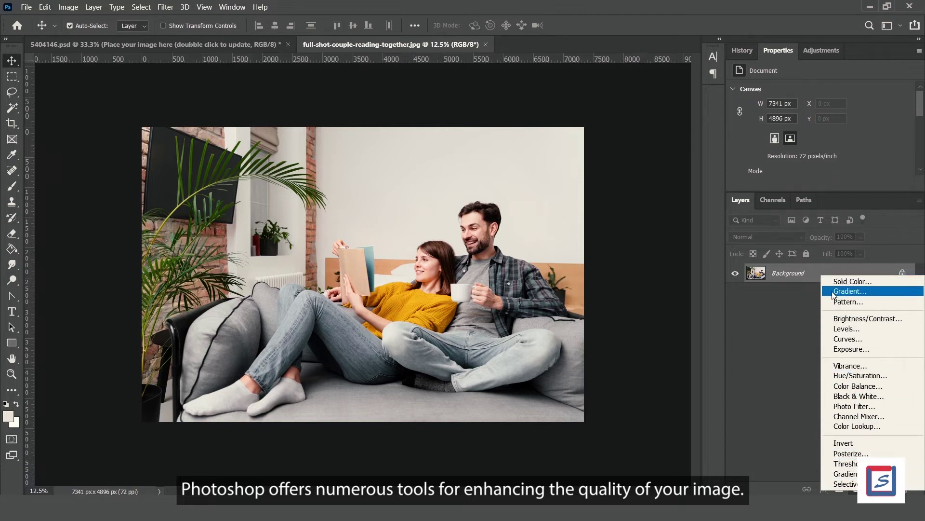
# Add a Brightness/Contrast layer to the couple photo at brightness 4, contrast 21.
pyautogui.click(836, 319)
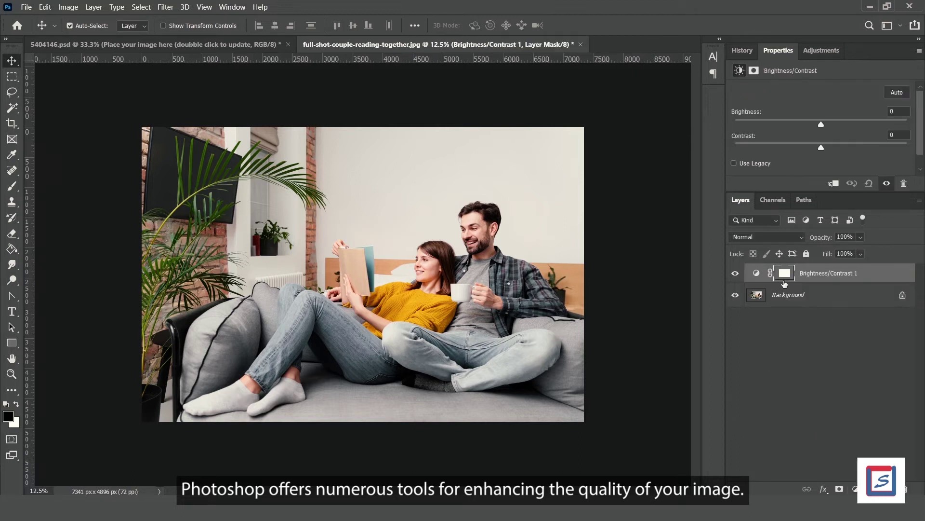
pyautogui.moveTo(824, 125)
pyautogui.mouseDown()
pyautogui.moveTo(797, 130)
pyautogui.moveTo(821, 120)
pyautogui.mouseUp()
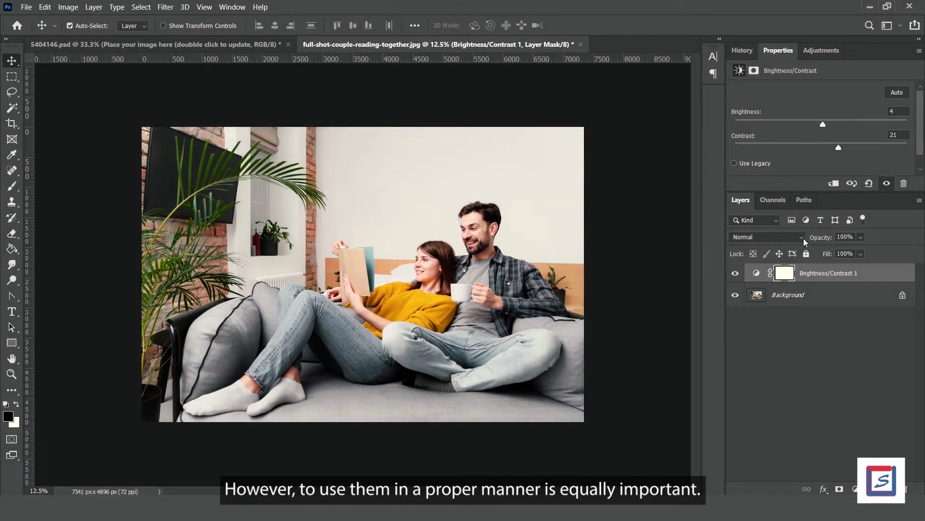
pyautogui.click(791, 319)
pyautogui.click(903, 295)
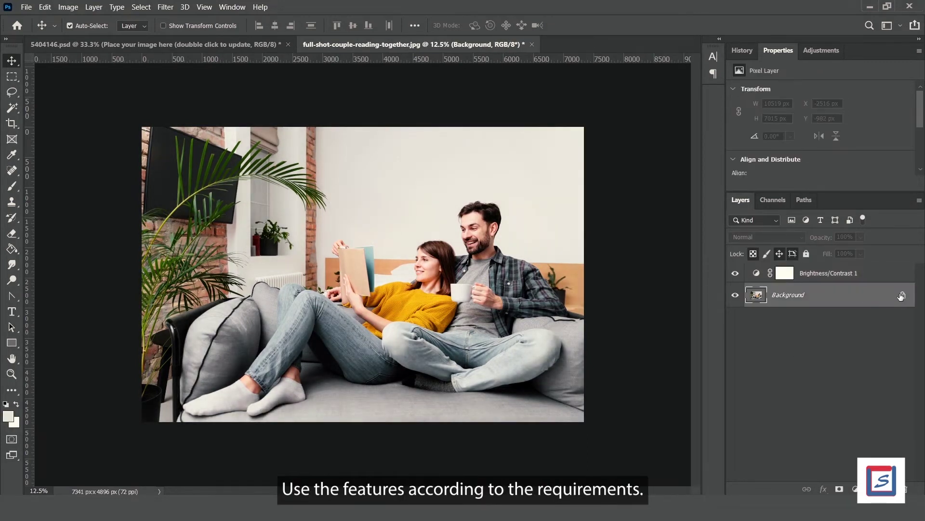
pyautogui.click(824, 490)
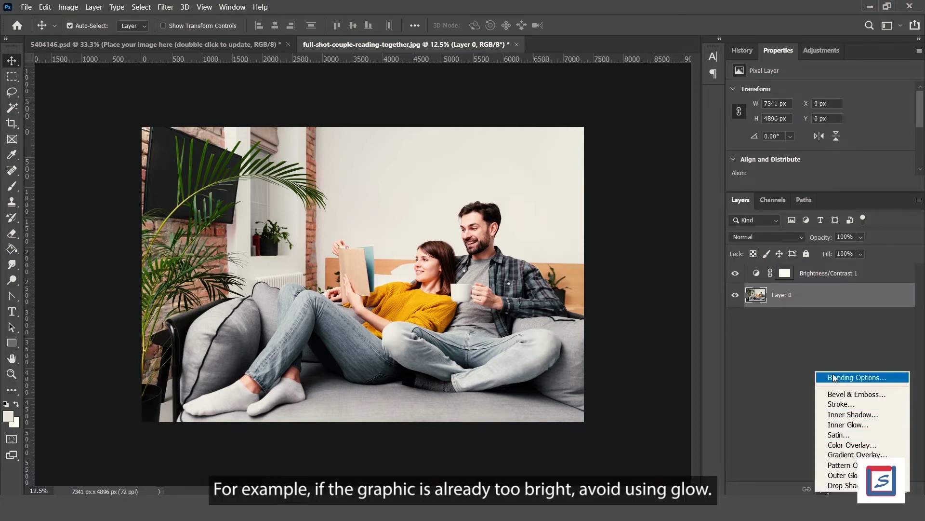
# Remove the Outer Glow and Bevel & Emboss effects from Layer 0.
pyautogui.click(833, 475)
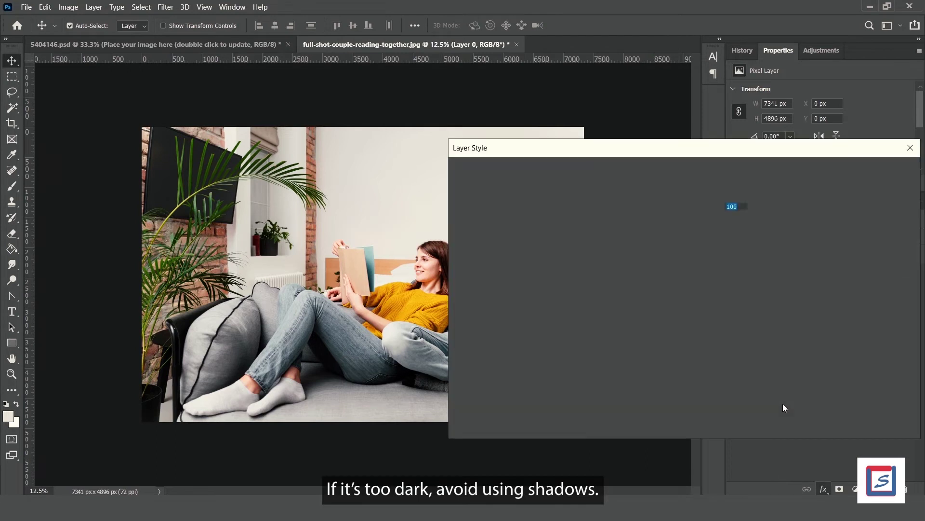
pyautogui.moveTo(745, 153); pyautogui.dragTo(618, 153)
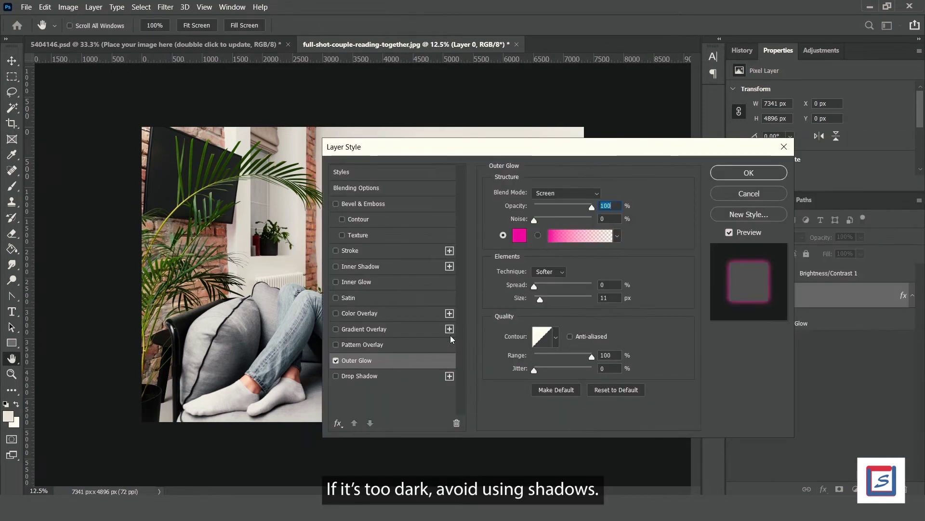
pyautogui.click(336, 361)
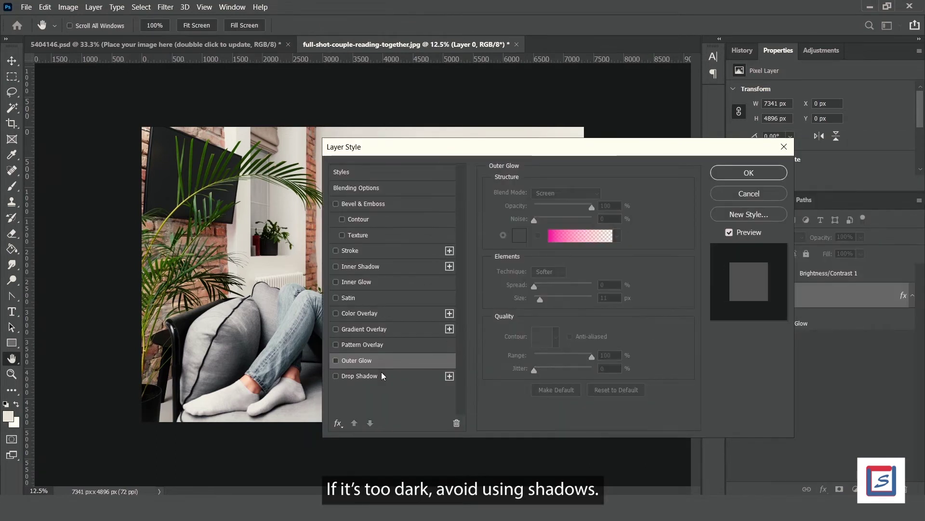
pyautogui.click(336, 204)
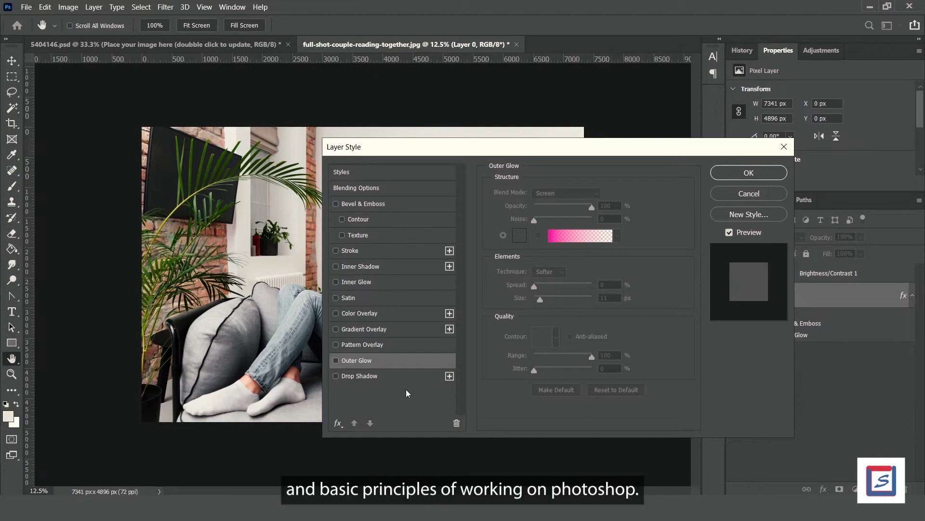
pyautogui.click(748, 173)
# Add an Inner Shadow to Layer 0 with 51% opacity, 8 px distance and 4% choke.
pyautogui.click(830, 438)
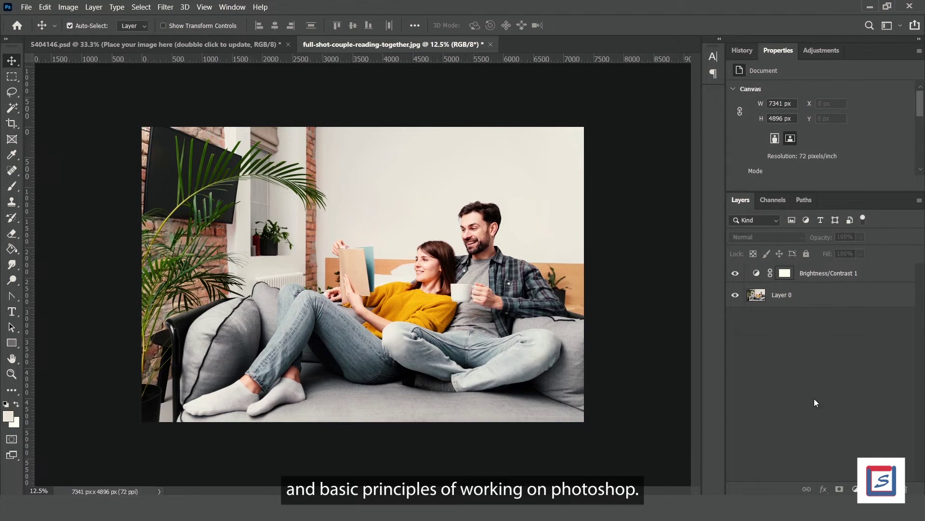
pyautogui.click(787, 296)
pyautogui.click(824, 490)
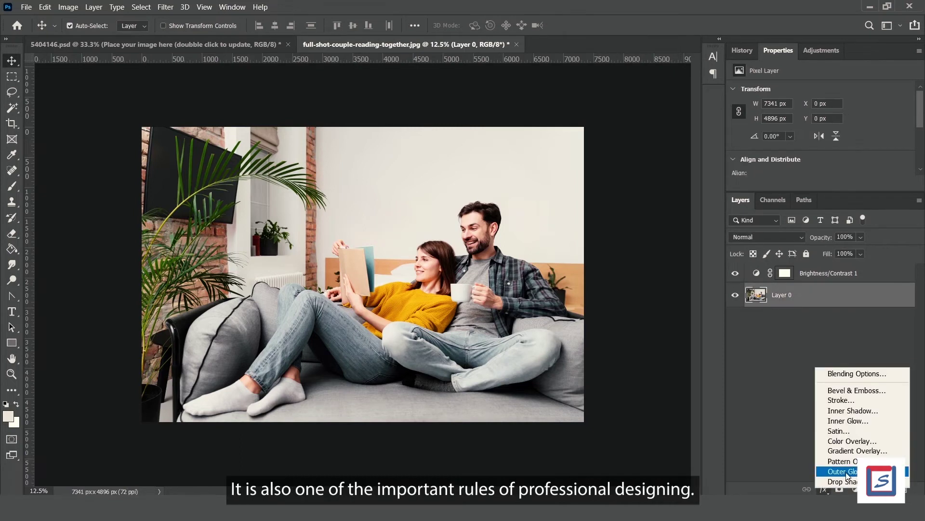
pyautogui.click(869, 411)
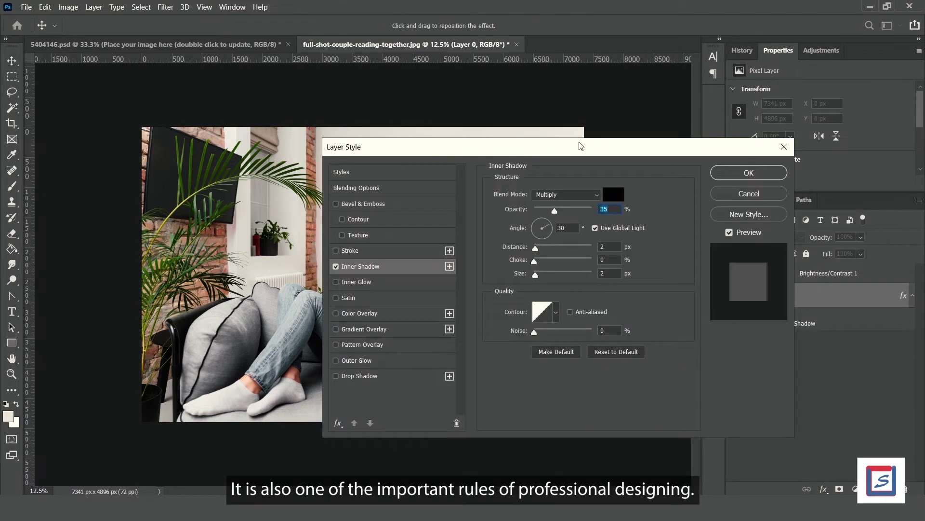
pyautogui.moveTo(579, 145); pyautogui.dragTo(603, 184)
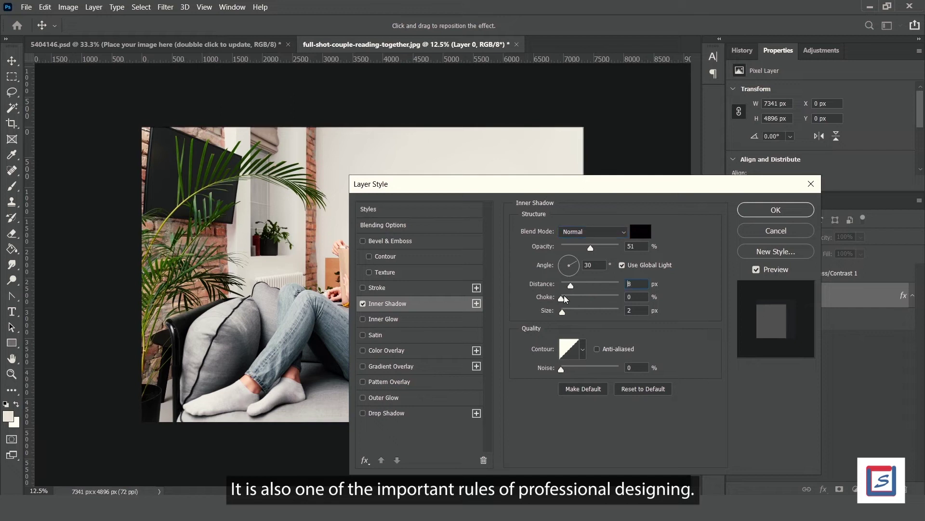
pyautogui.moveTo(565, 299); pyautogui.dragTo(566, 304)
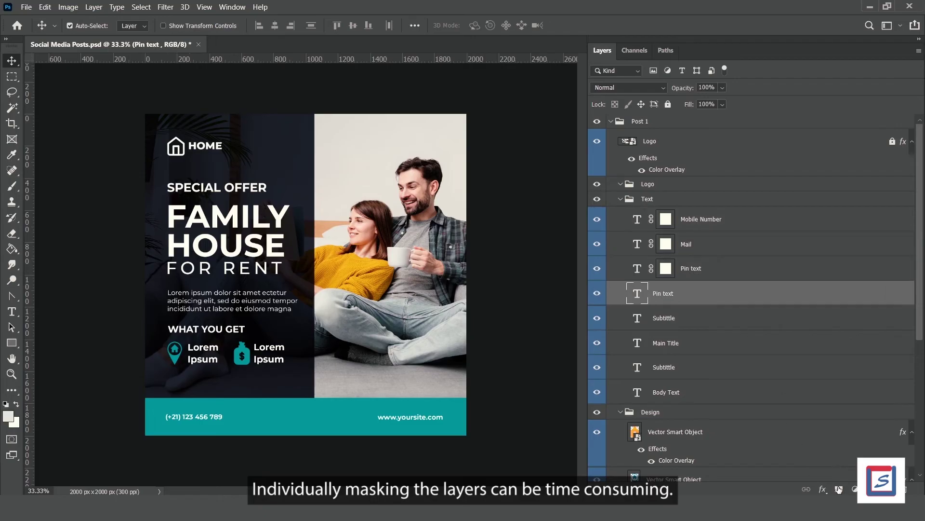
# Group the two Vector Smart Objects and both Rectangle layers together.
pyautogui.click(711, 219)
pyautogui.scroll(-5, 709, 217)
pyautogui.click(675, 221)
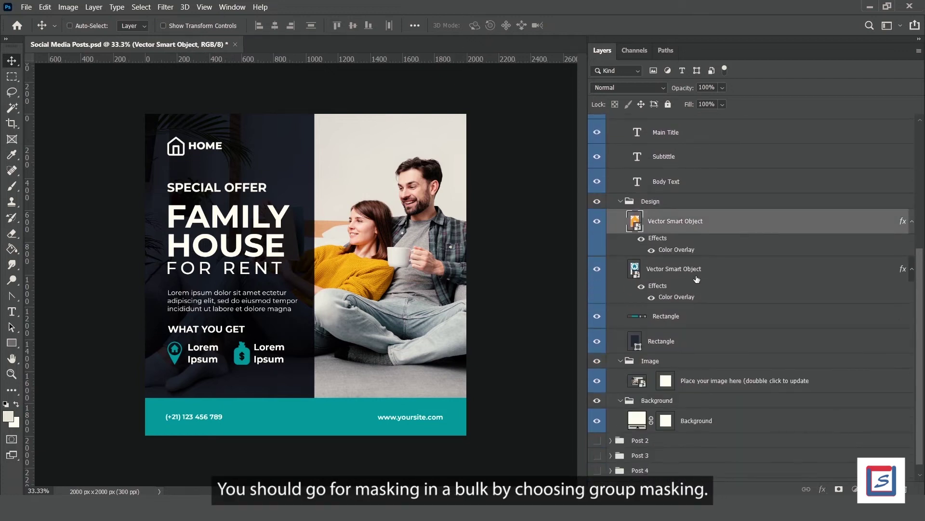
pyautogui.keyDown('ctrl'); pyautogui.click(696, 267); pyautogui.keyUp('ctrl')
pyautogui.keyDown('ctrl'); pyautogui.click(690, 318); pyautogui.keyUp('ctrl')
pyautogui.click(736, 345)
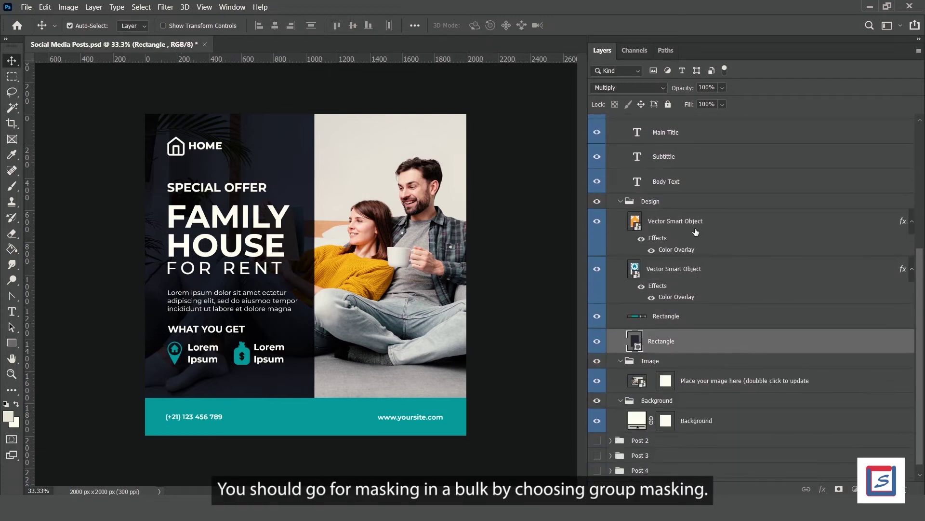
pyautogui.click(675, 221)
pyautogui.keyDown('ctrl'); pyautogui.click(694, 269); pyautogui.keyUp('ctrl')
pyautogui.keyDown('ctrl'); pyautogui.click(689, 317); pyautogui.keyUp('ctrl')
pyautogui.keyDown('ctrl'); pyautogui.click(687, 338); pyautogui.keyUp('ctrl')
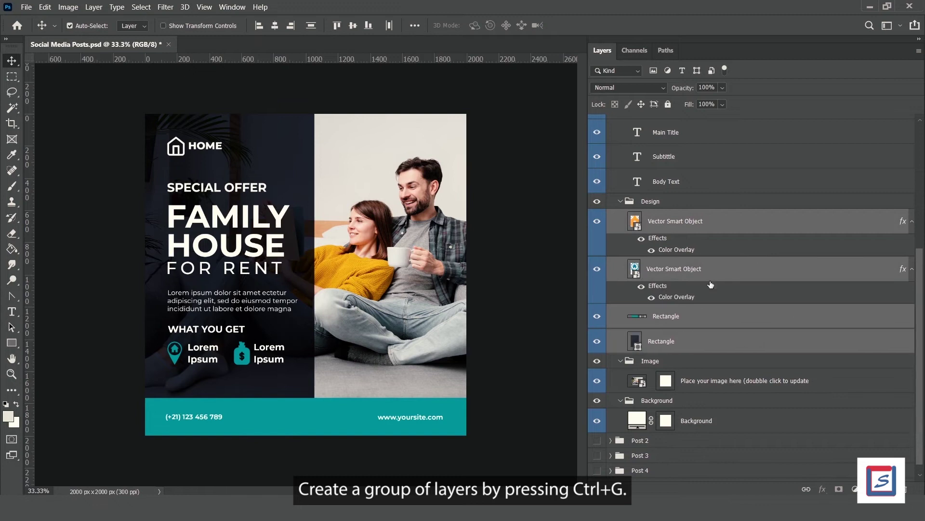
pyautogui.hotkey('ctrl', 'g')
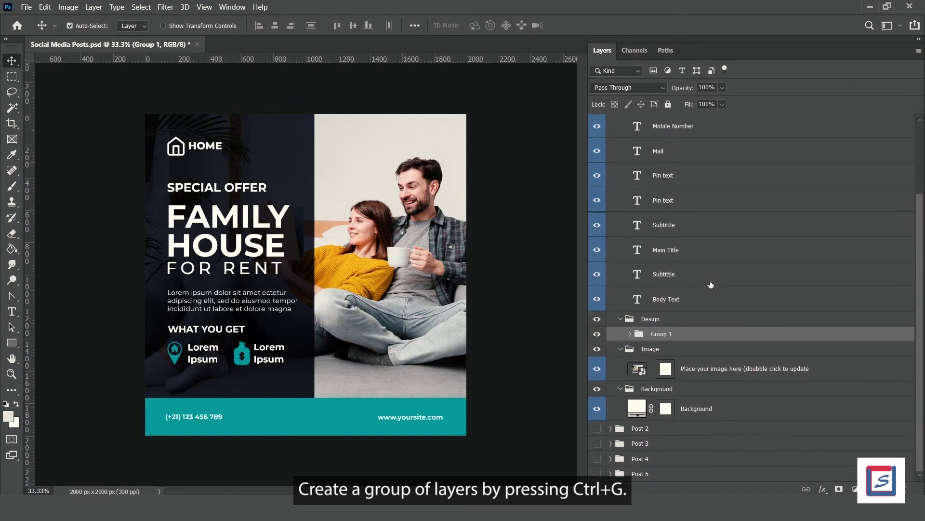
# Rename the new group Design 2 and give it a layer mask.
pyautogui.doubleClick(671, 338)
pyautogui.write('Design 2')
pyautogui.press('Return')
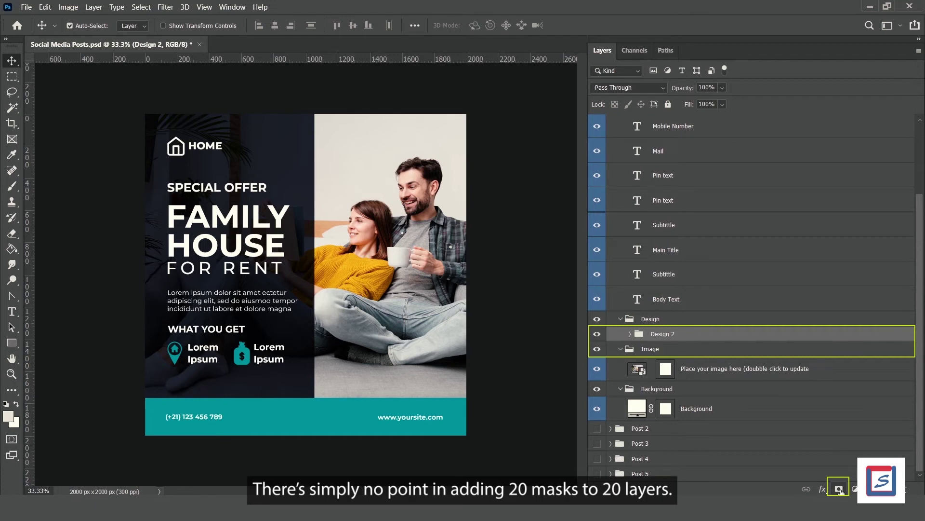
pyautogui.click(839, 490)
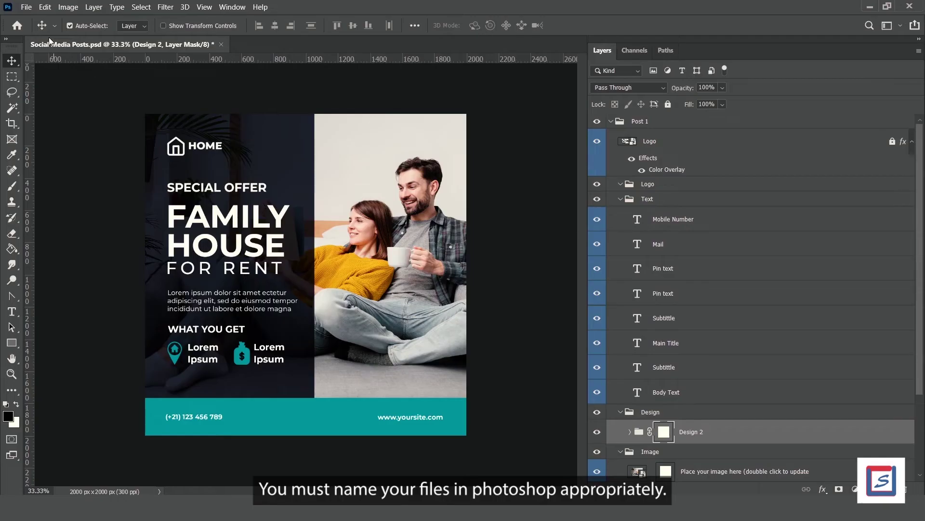
# Start a Save As and choose to save on this computer.
pyautogui.click(26, 7)
pyautogui.click(285, 224)
pyautogui.hotkey('ctrl', 's')
pyautogui.click(497, 344)
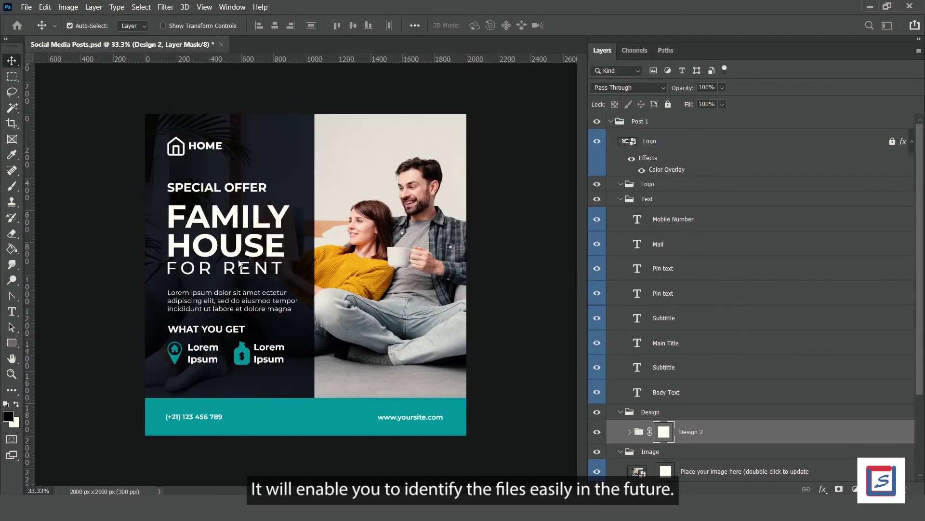
# Save the file as Project-logo1.psd, keeping maximum compatibility.
pyautogui.write('Untiled 1')
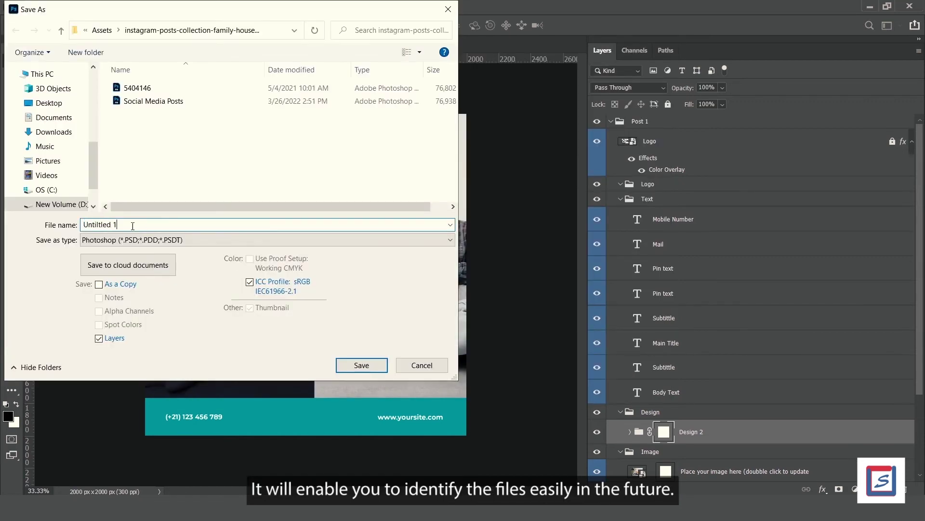
pyautogui.moveTo(117, 225); pyautogui.dragTo(80, 235)
pyautogui.click(117, 225)
pyautogui.click(117, 225)
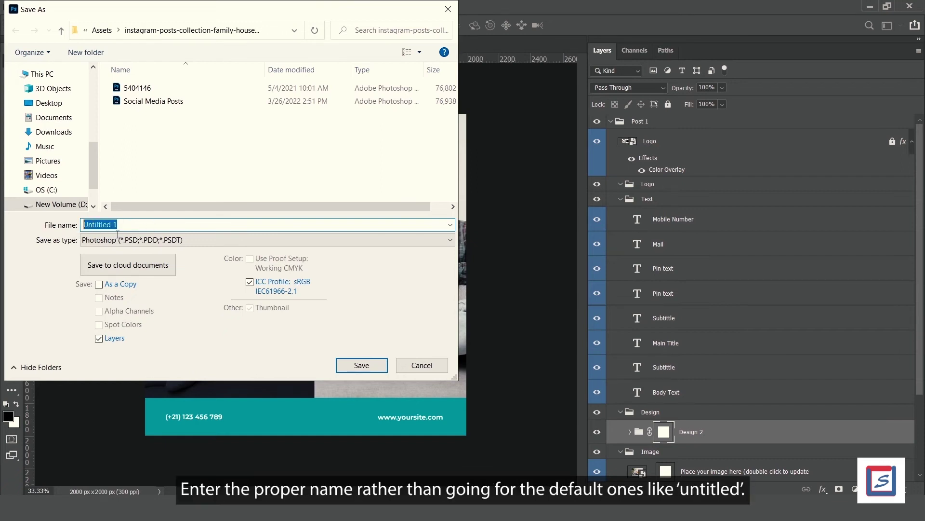
pyautogui.click(137, 230)
pyautogui.moveTo(127, 225); pyautogui.dragTo(82, 225)
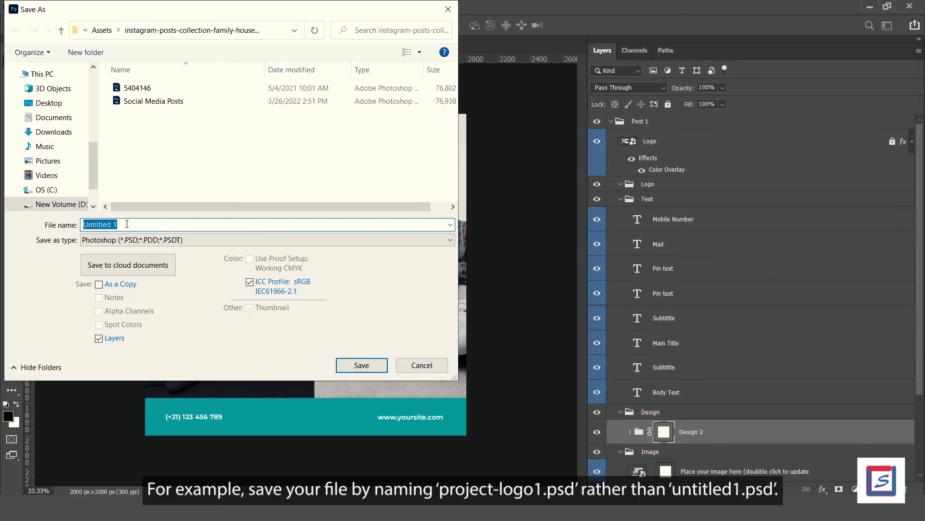
pyautogui.write('P')
pyautogui.write('roject-logo1.psd')
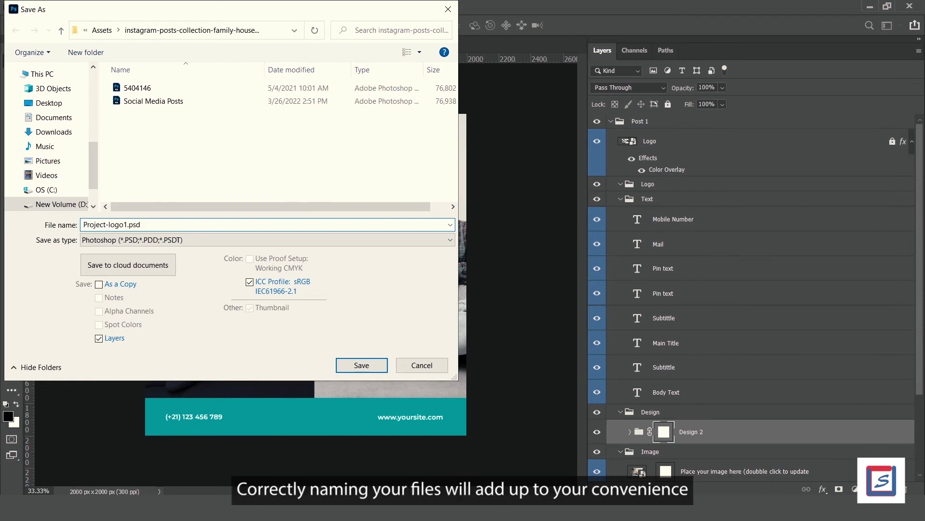
pyautogui.moveTo(140, 225)
pyautogui.mouseDown()
pyautogui.moveTo(75, 225)
pyautogui.moveTo(142, 224)
pyautogui.mouseUp()
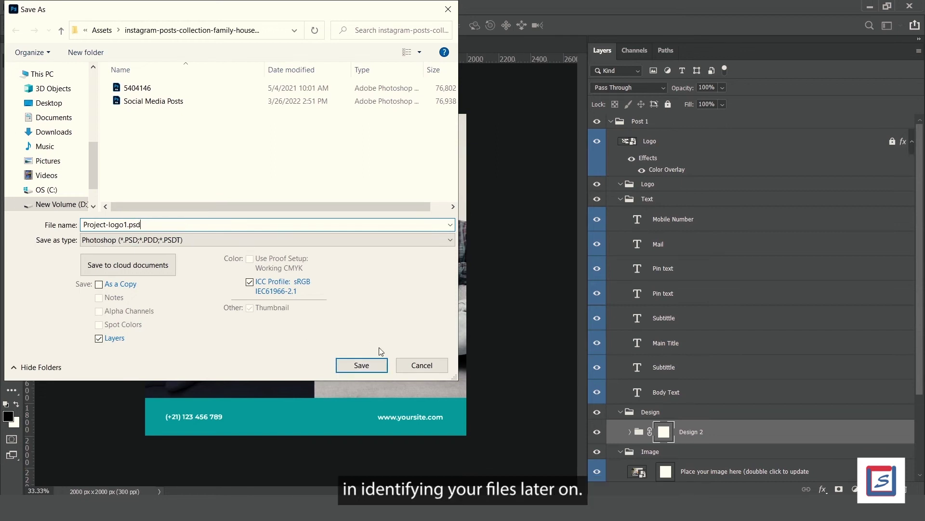
pyautogui.click(361, 365)
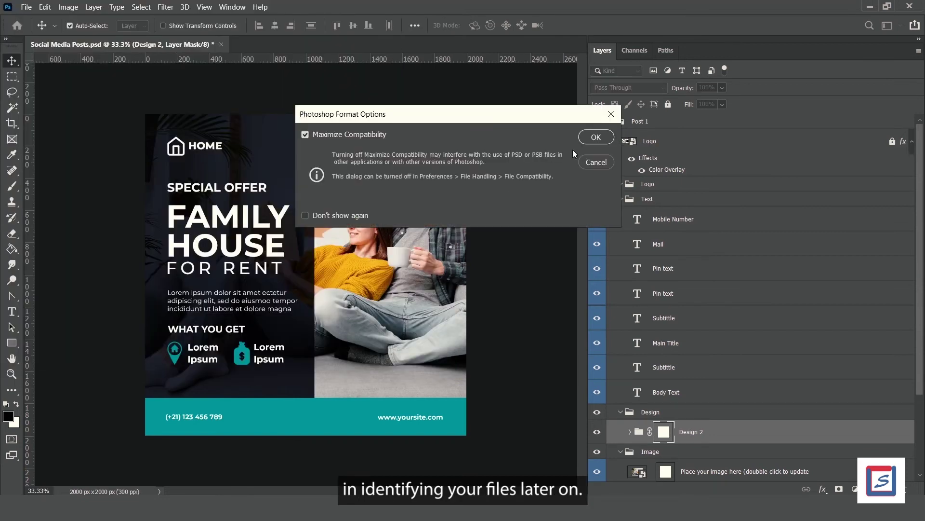
pyautogui.click(595, 137)
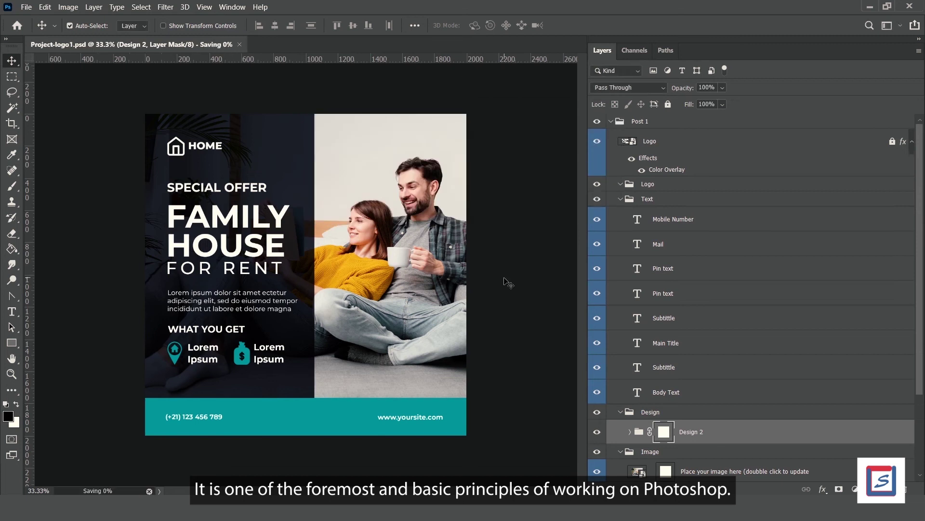